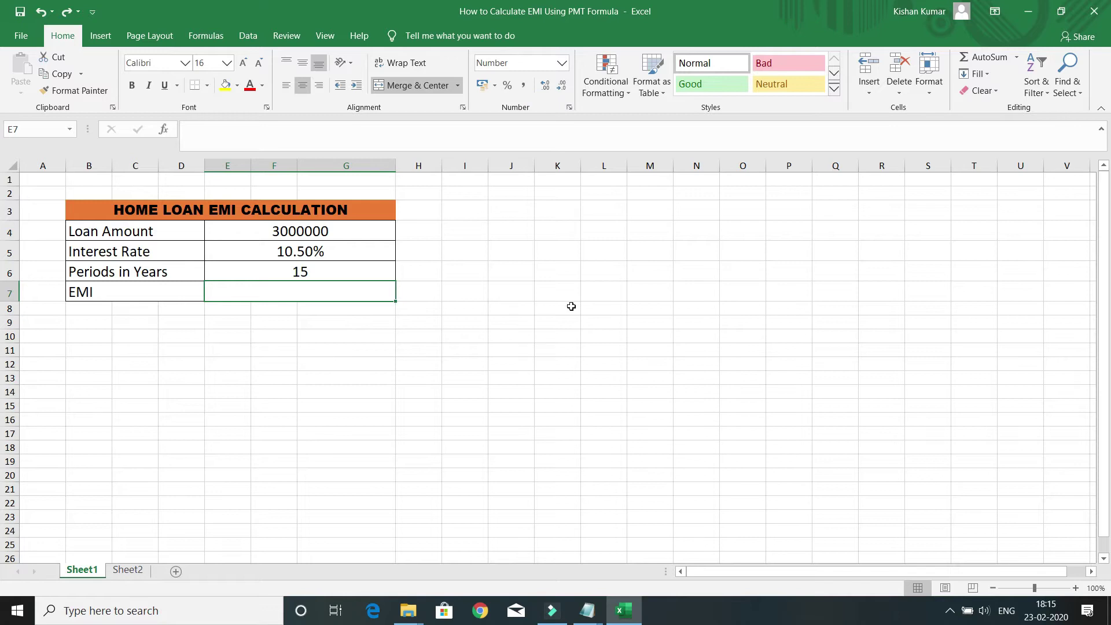
# Step: Review the loan inputs (3000000 amount, 10.50% rate, 15-year period) and select the empty EMI cell
pyautogui.click(161, 235)
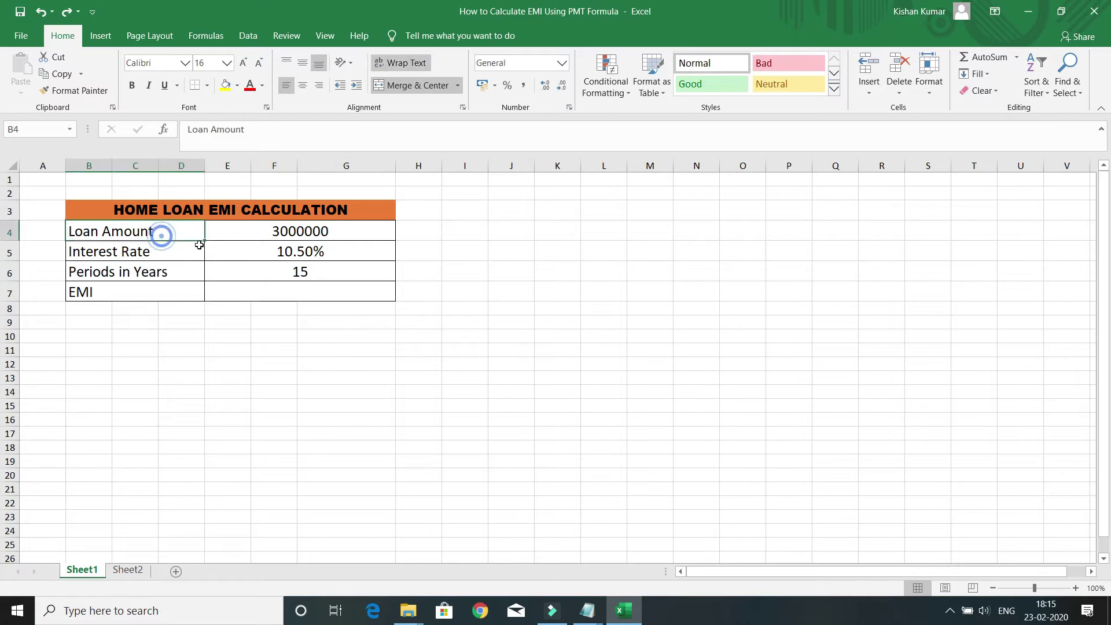
pyautogui.click(322, 231)
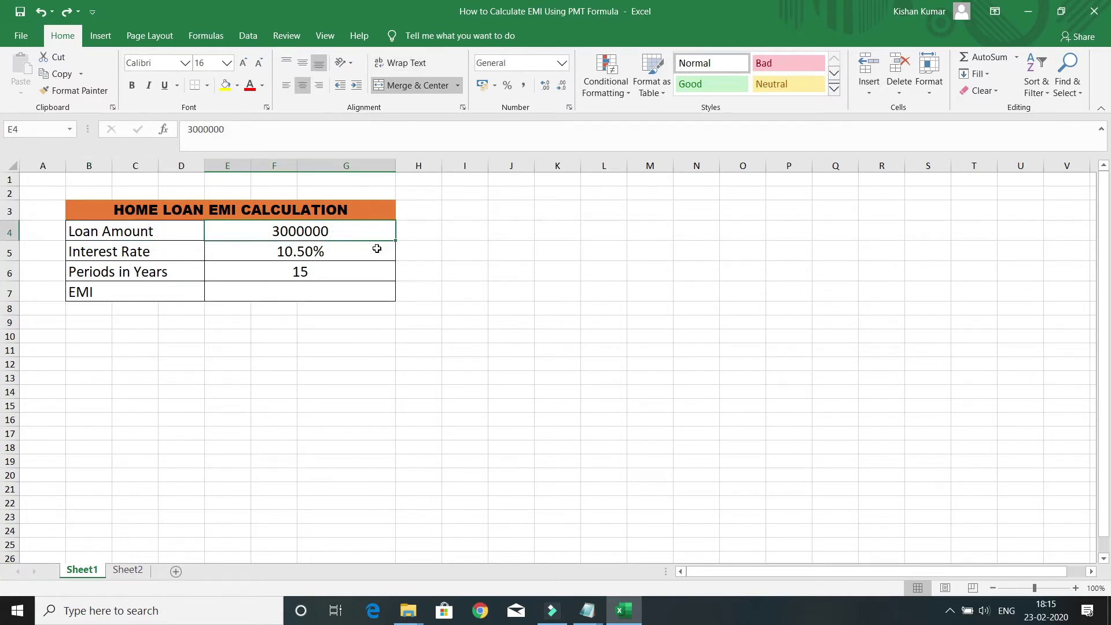
pyautogui.click(296, 255)
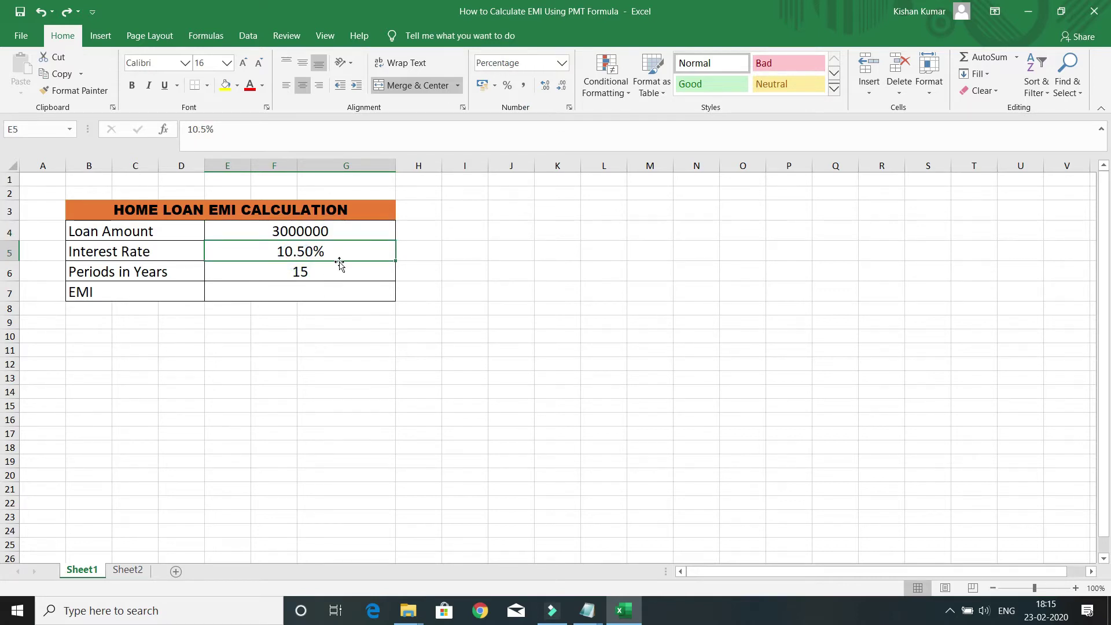
pyautogui.click(325, 274)
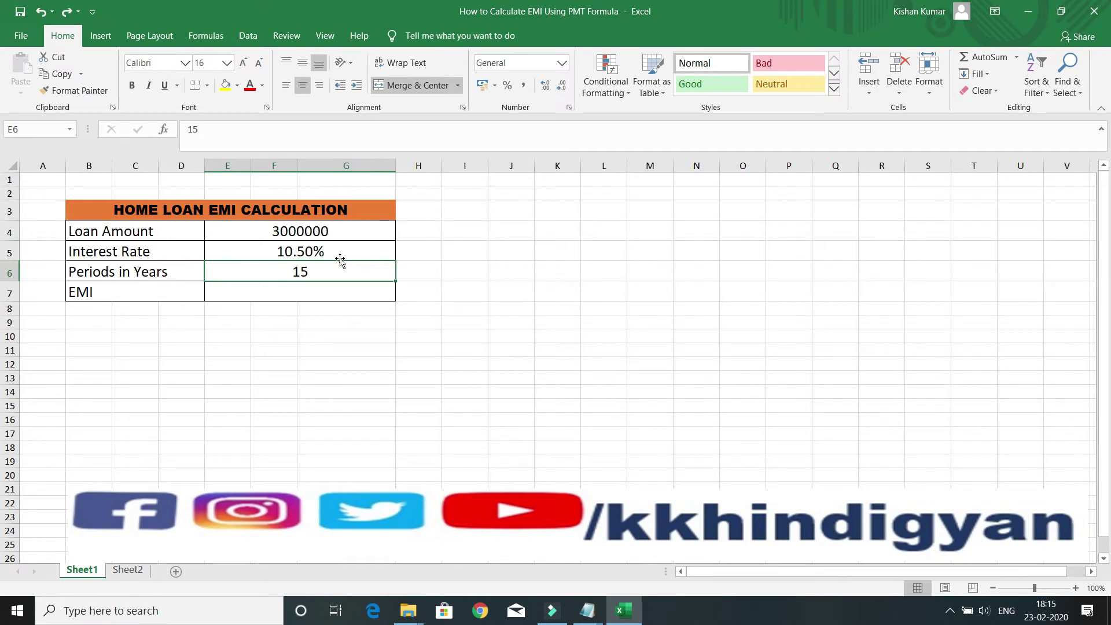
pyautogui.click(263, 293)
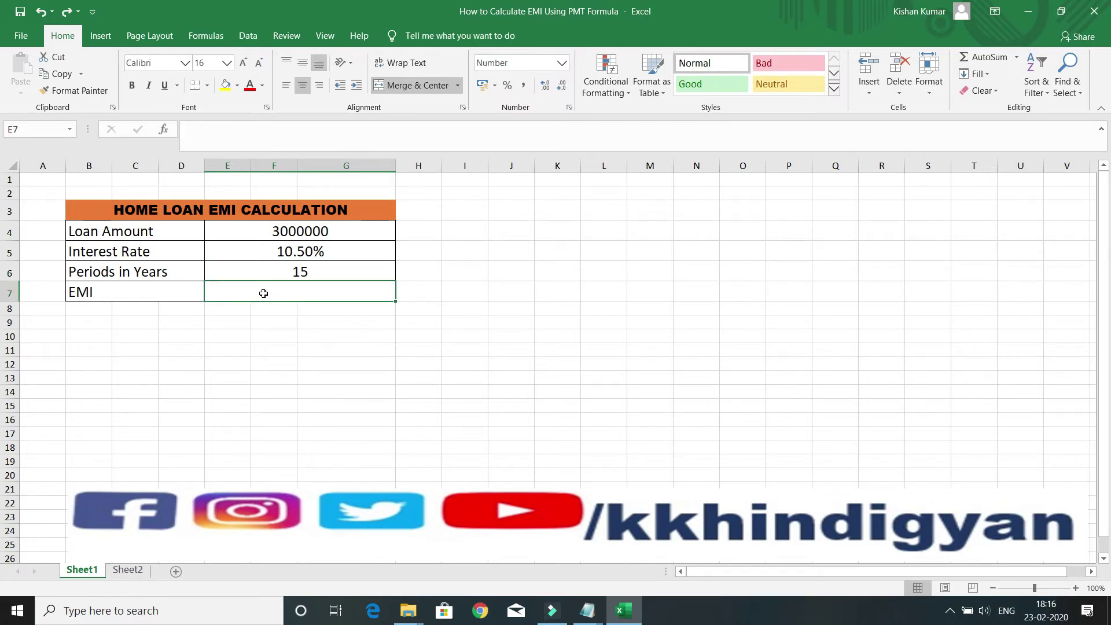
# Step: Enter =PMT(E5/12,E6*12,E4) in E7, returning a monthly EMI of 33161.97
pyautogui.write('=')
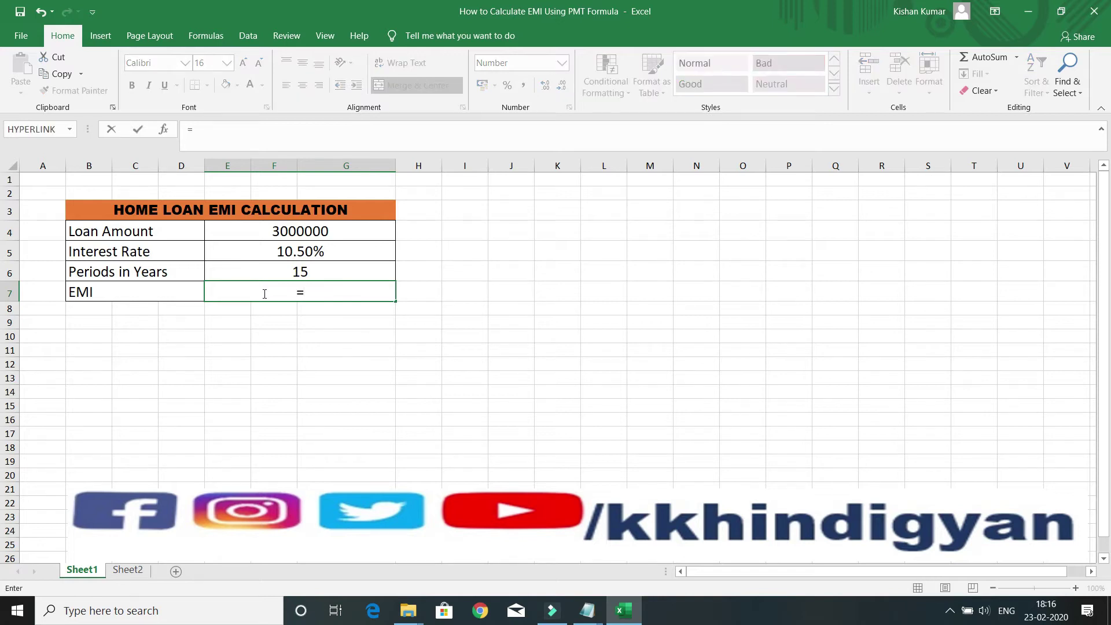
pyautogui.write('PMT')
pyautogui.doubleClick(313, 309)
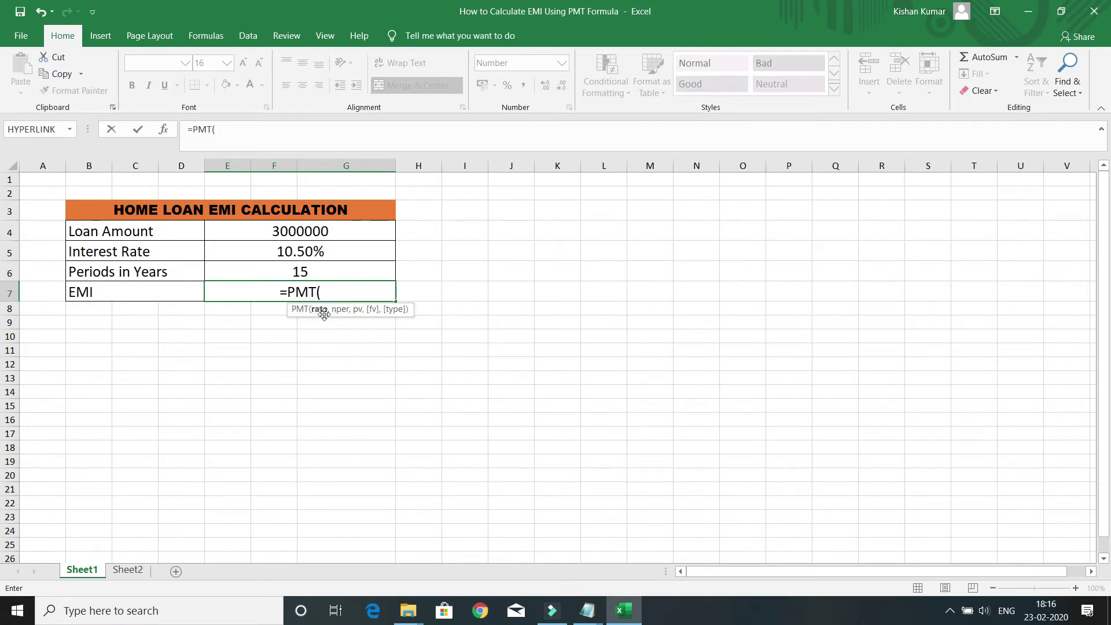
pyautogui.click(322, 251)
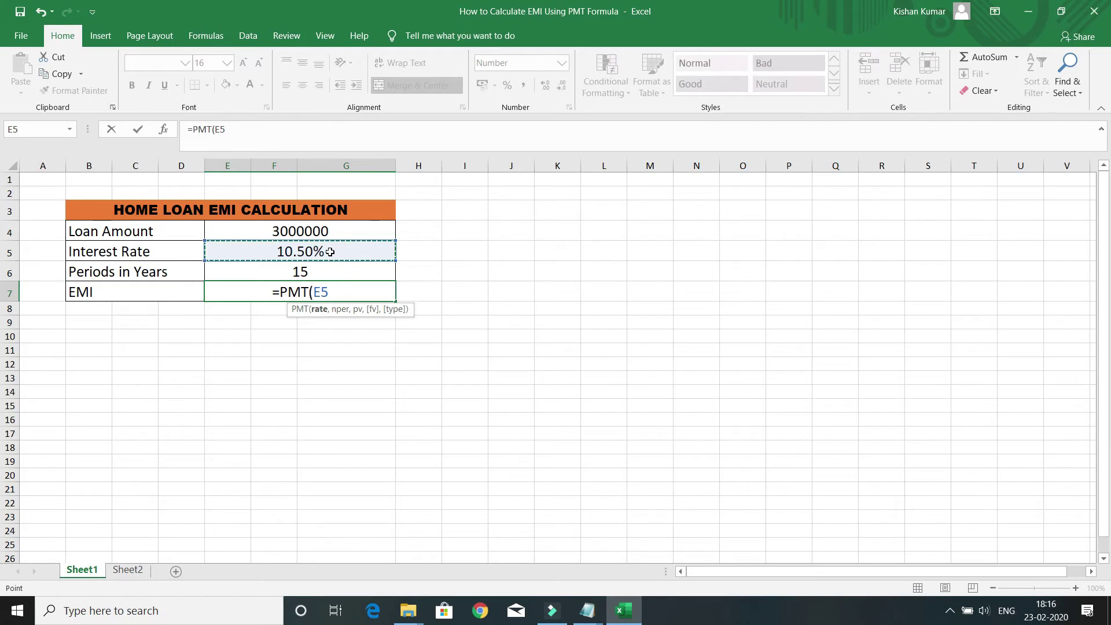
pyautogui.write('/12')
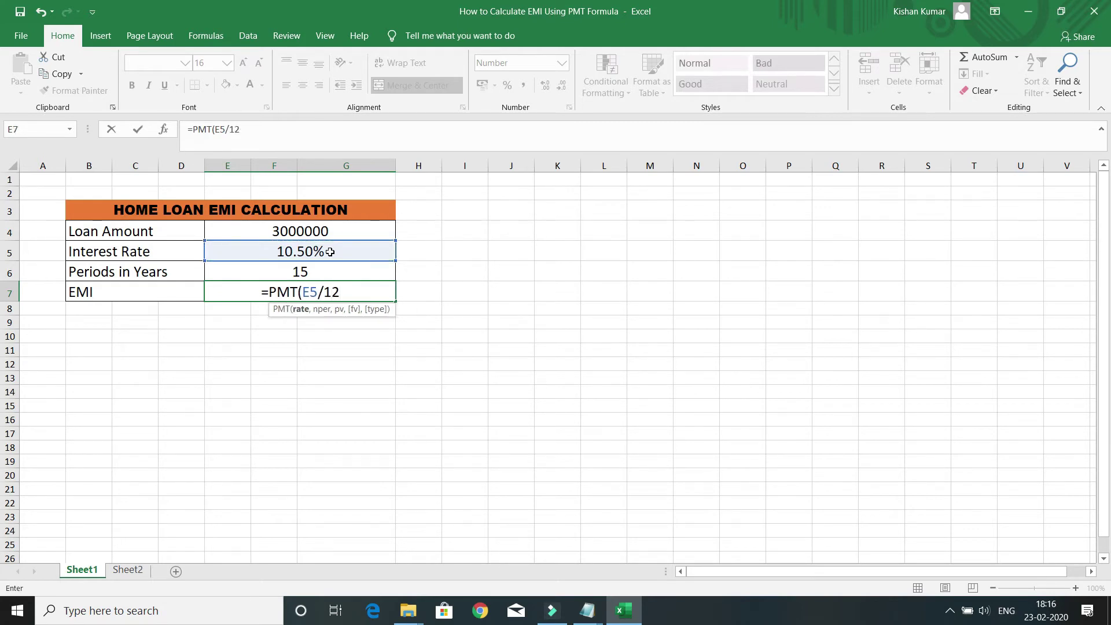
pyautogui.write(',')
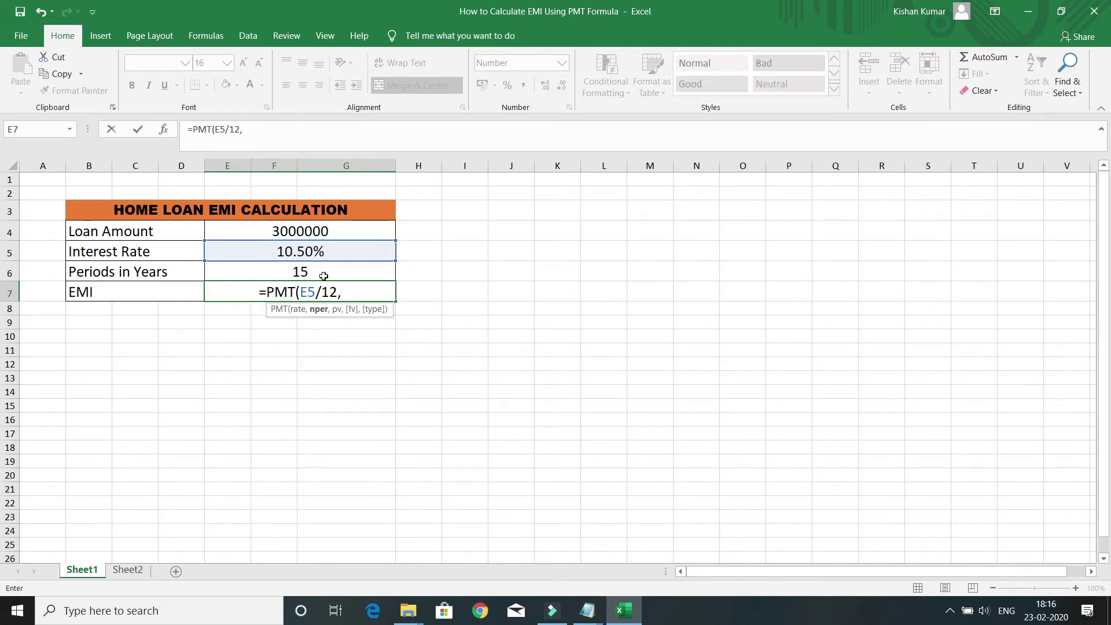
pyautogui.click(323, 276)
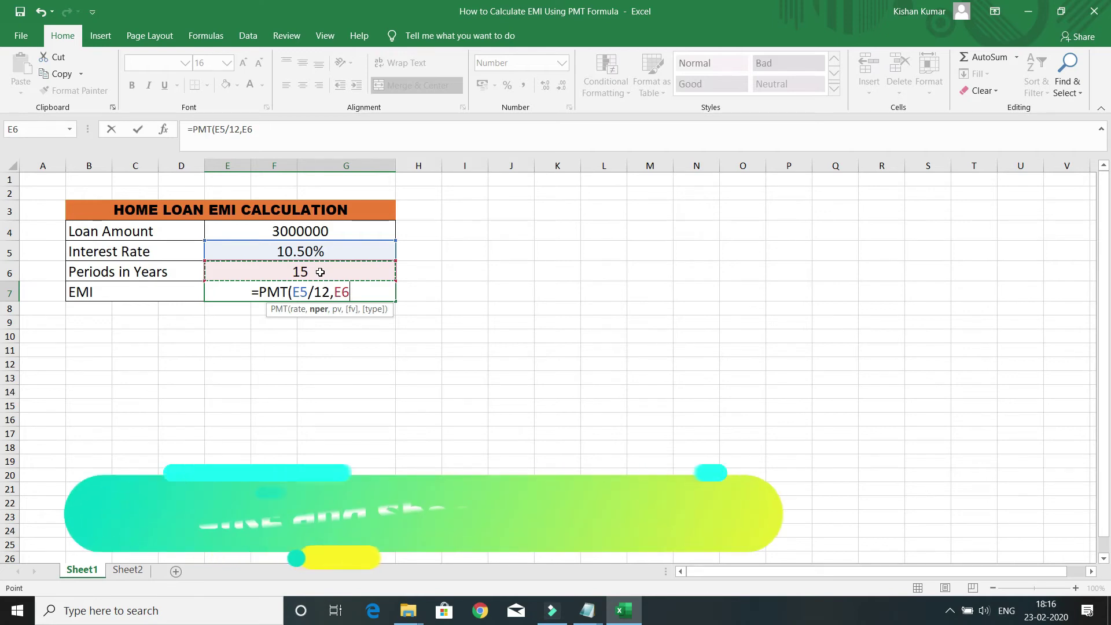
pyautogui.write('*12')
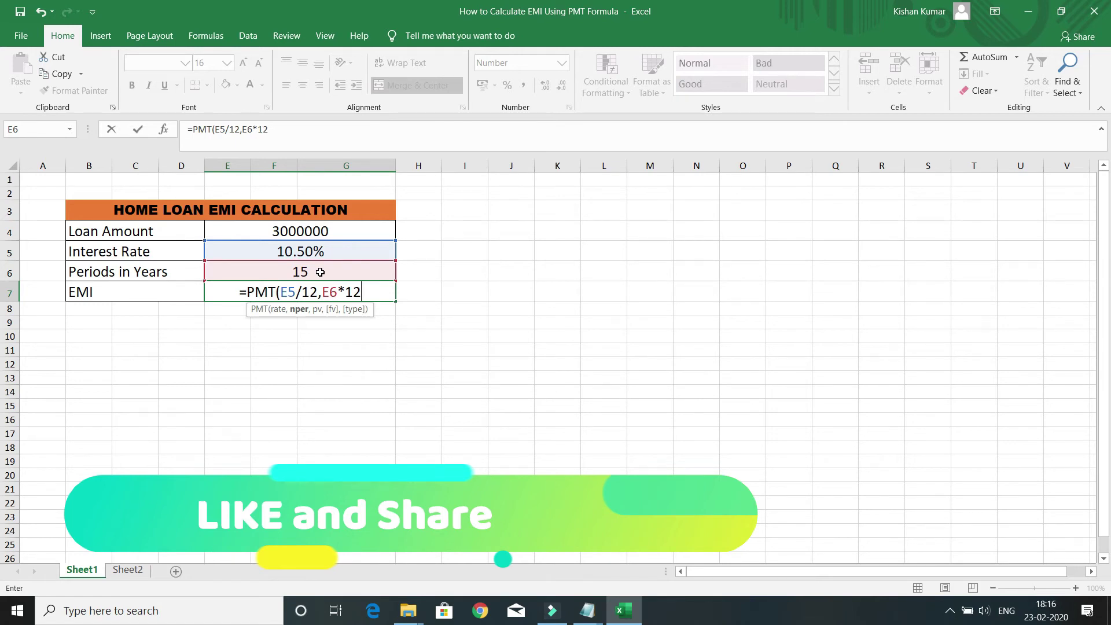
pyautogui.write(',')
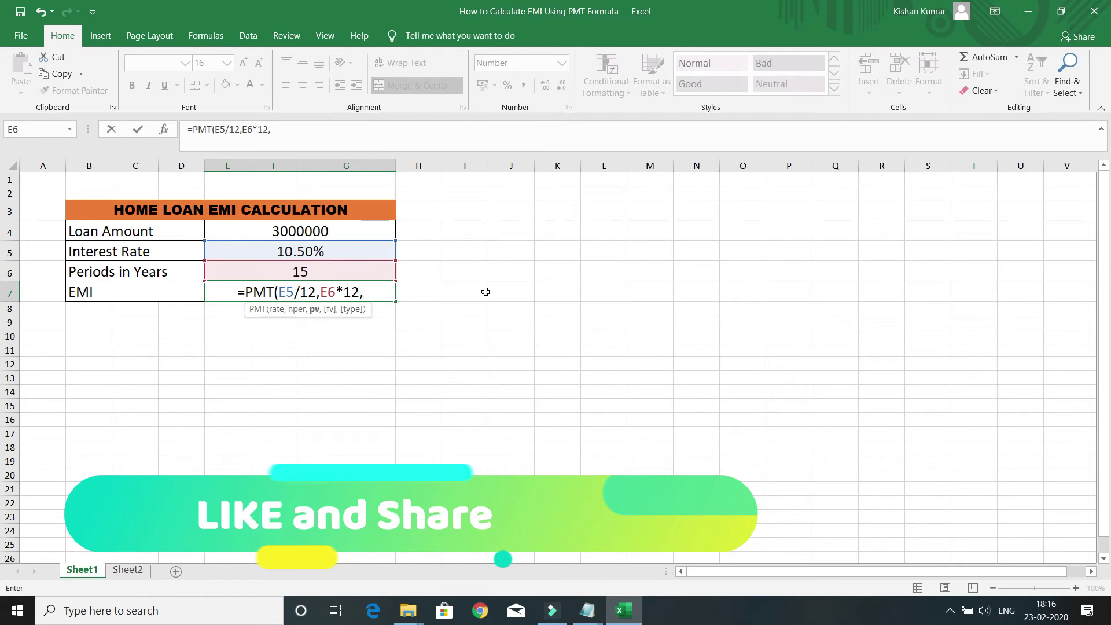
pyautogui.click(341, 232)
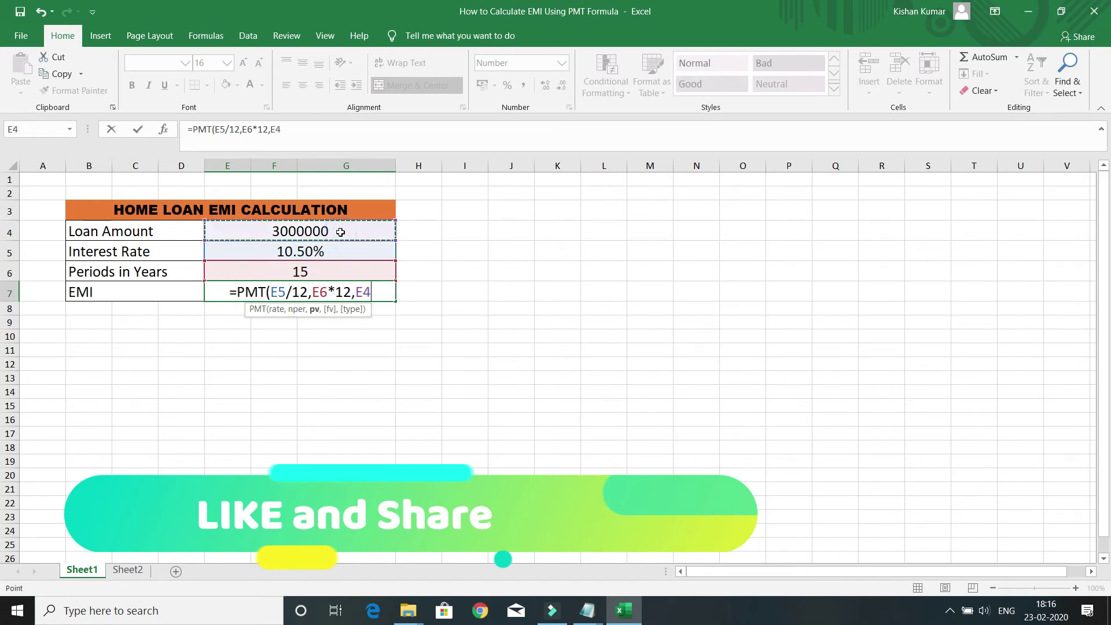
pyautogui.write(')')
pyautogui.press('Return')
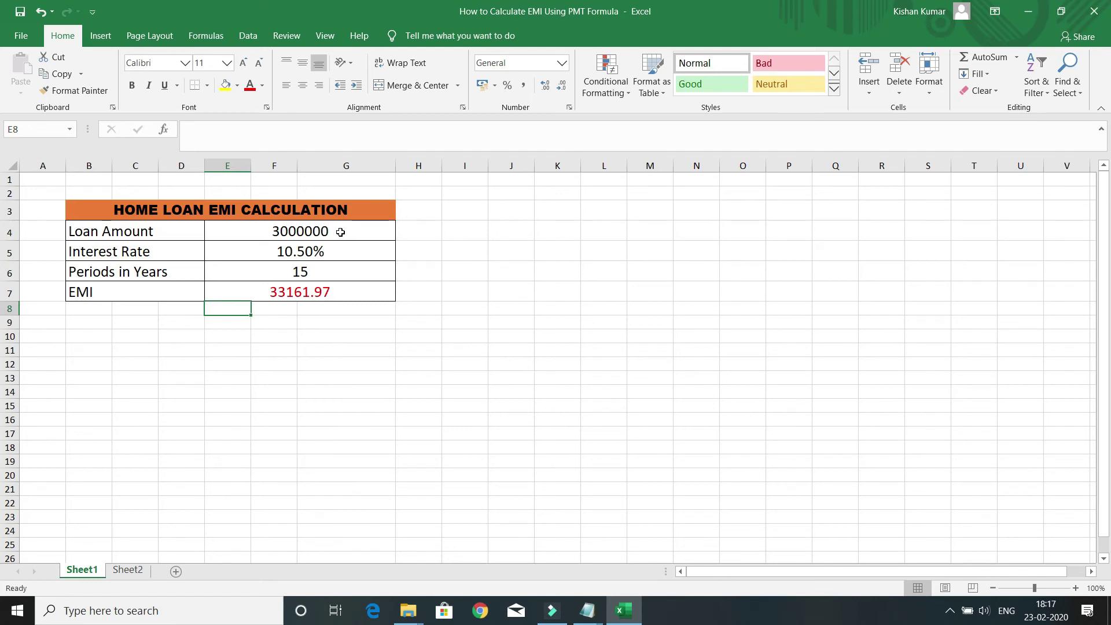
# Step: Check the loan amount, interest rate and period cells and the PMT formula in E7
pyautogui.click(340, 232)
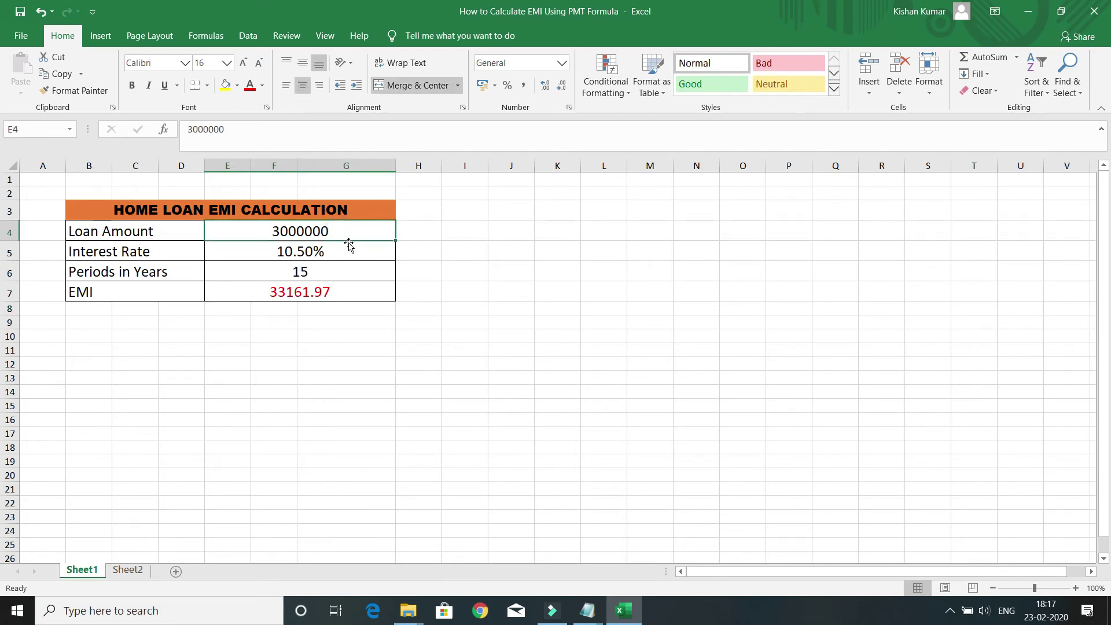
pyautogui.click(340, 250)
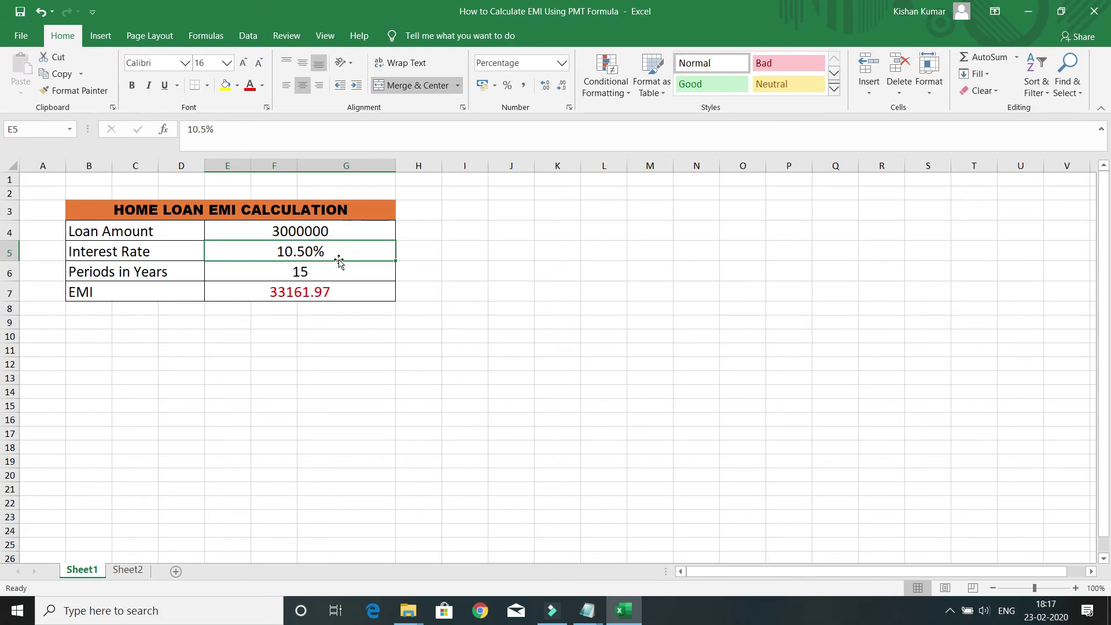
pyautogui.click(332, 273)
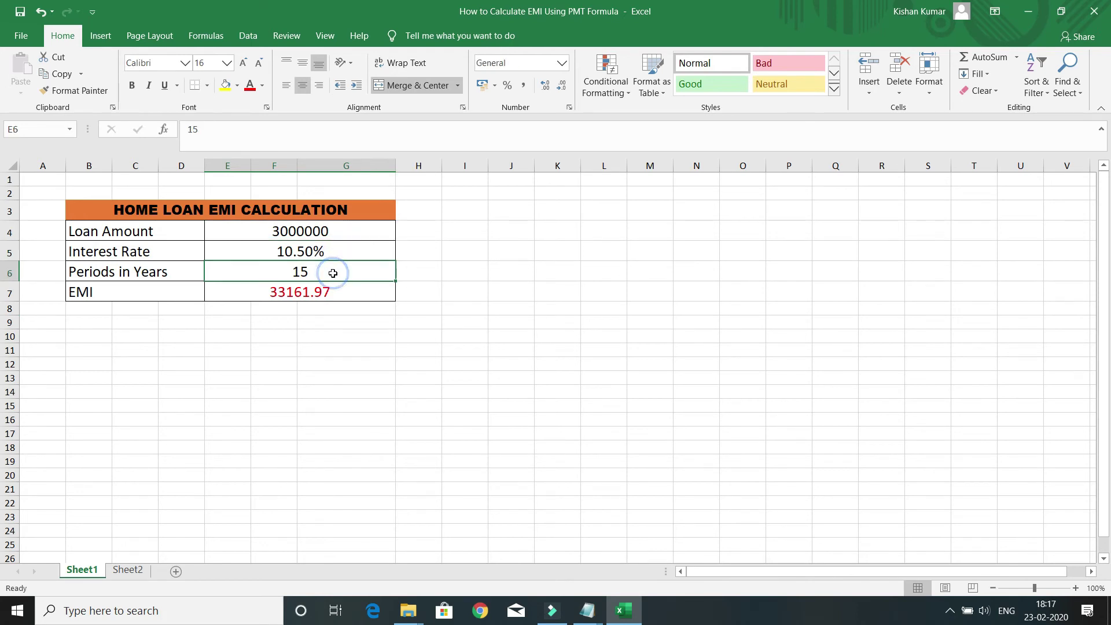
pyautogui.moveTo(330, 231); pyautogui.dragTo(334, 276)
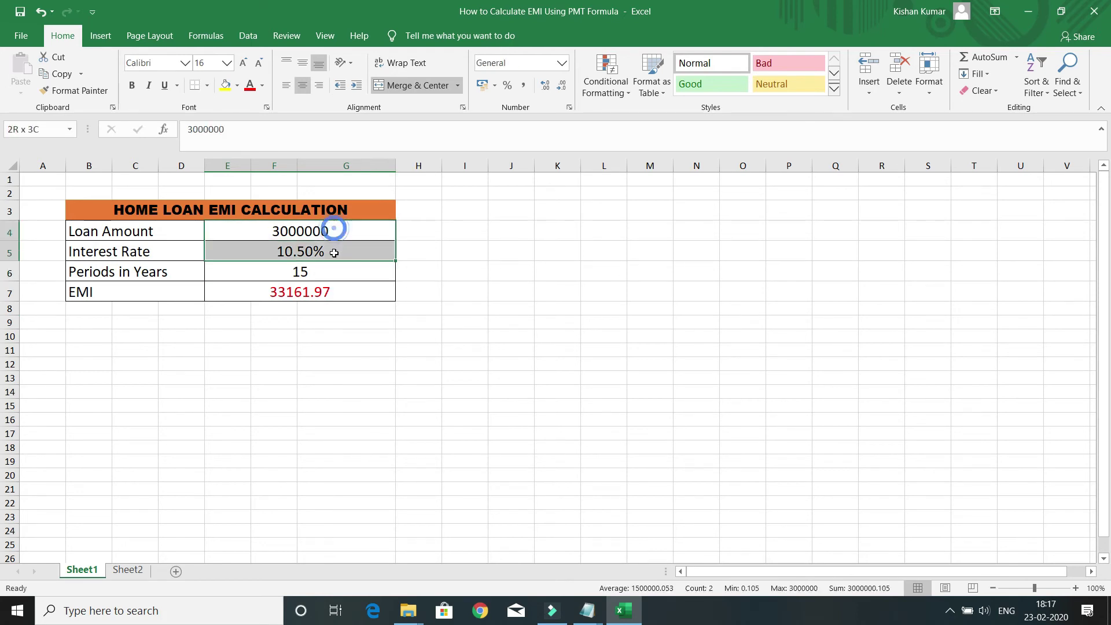
pyautogui.click(337, 293)
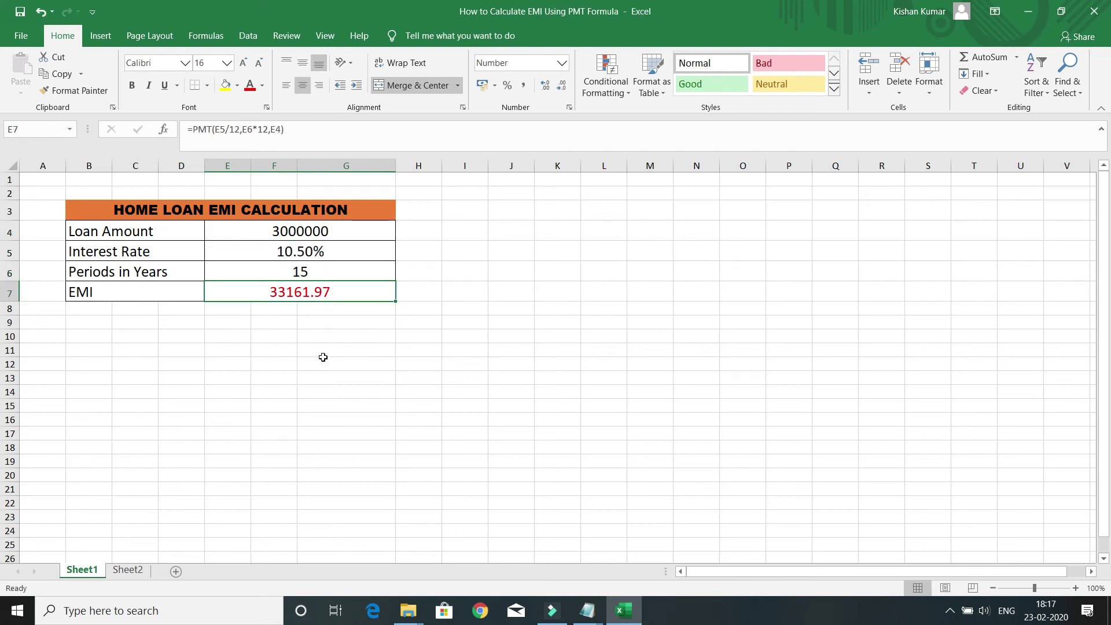
# Step: Change the loan period in E6 to 20 years, updating the EMI to 29951.40
pyautogui.click(329, 271)
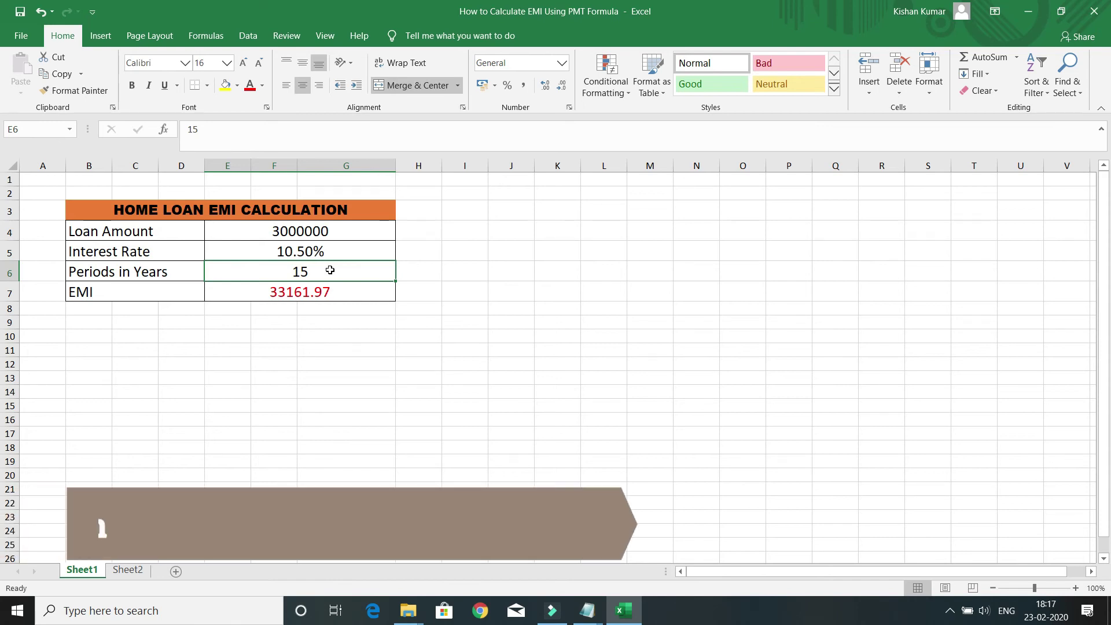
pyautogui.write('20')
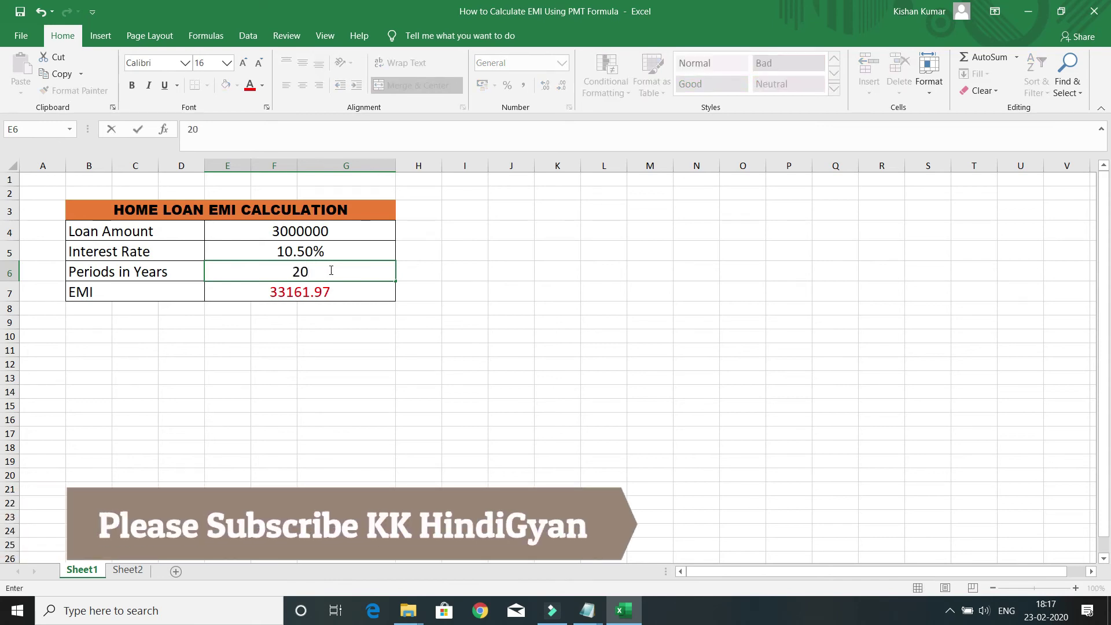
pyautogui.press('Return')
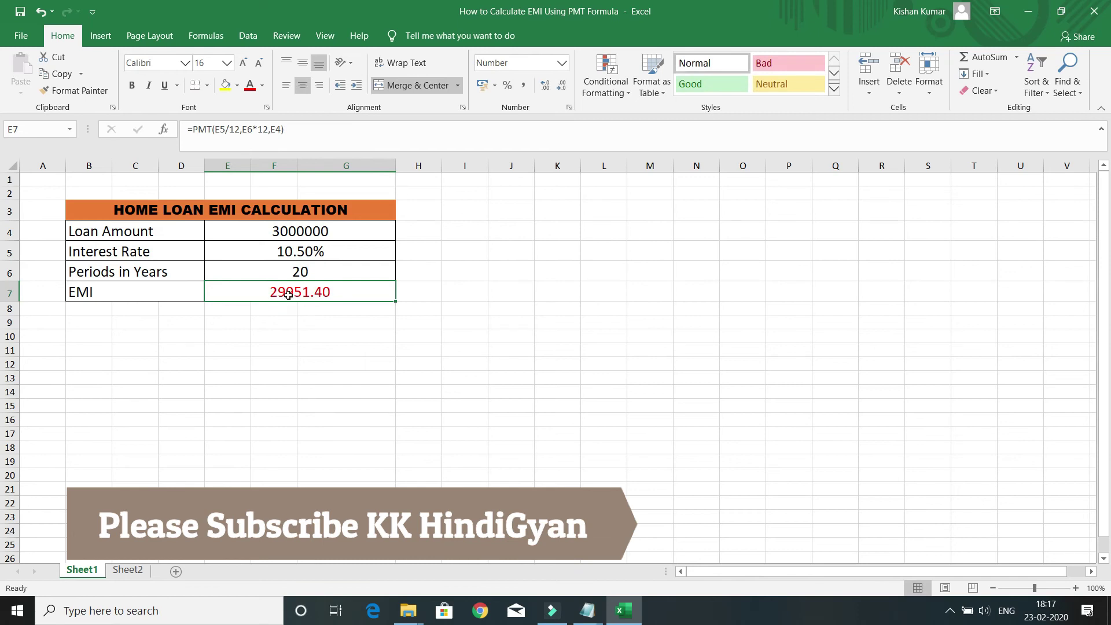
pyautogui.click(341, 234)
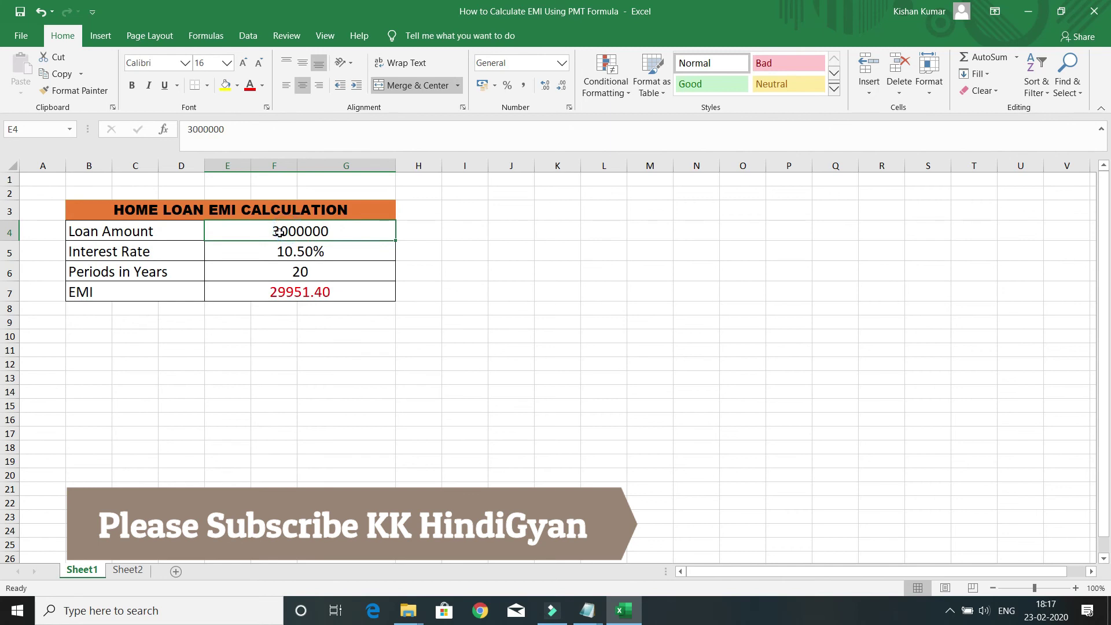
# Step: Edit E4 from 3000000 to 4000000 and confirm the EMI becomes 39935.20
pyautogui.doubleClick(280, 232)
pyautogui.press('BackSpace')
pyautogui.write('4')
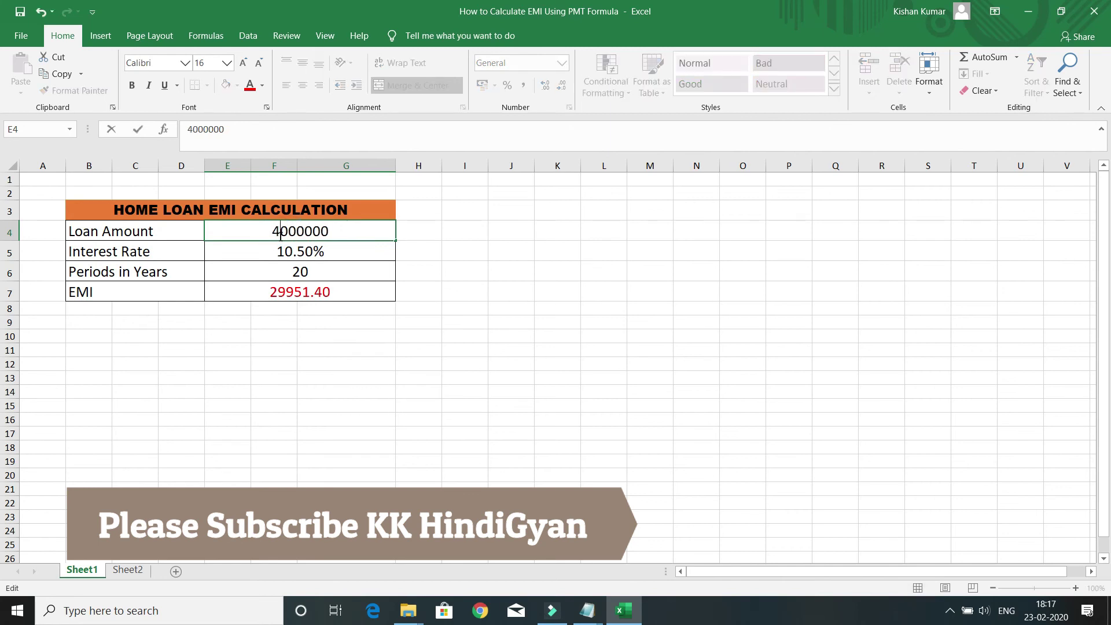
pyautogui.press('Return')
pyautogui.click(303, 297)
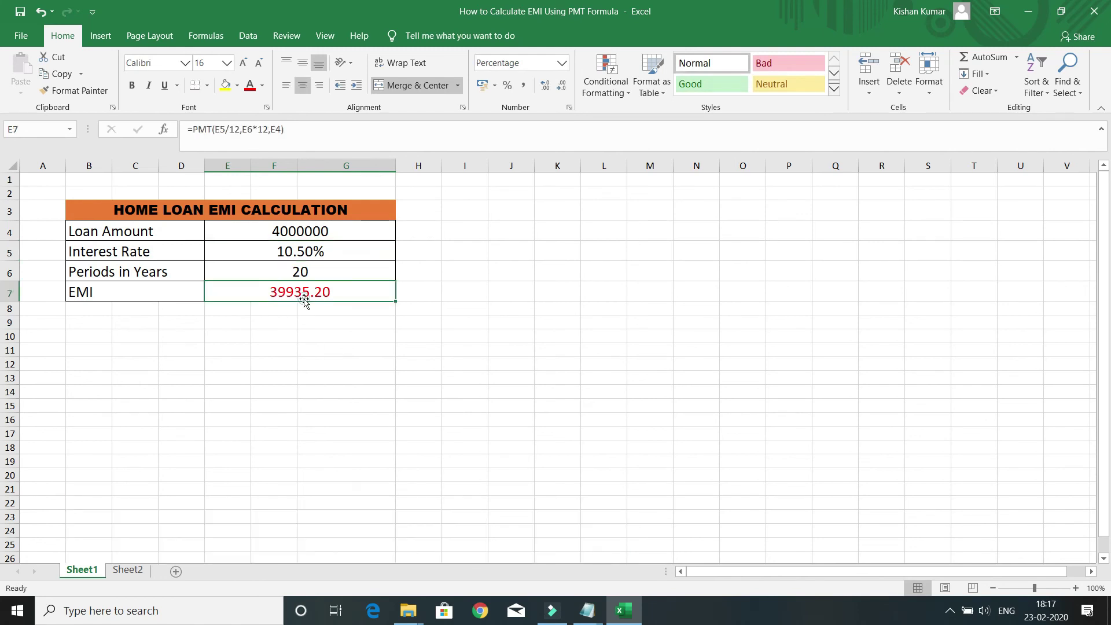